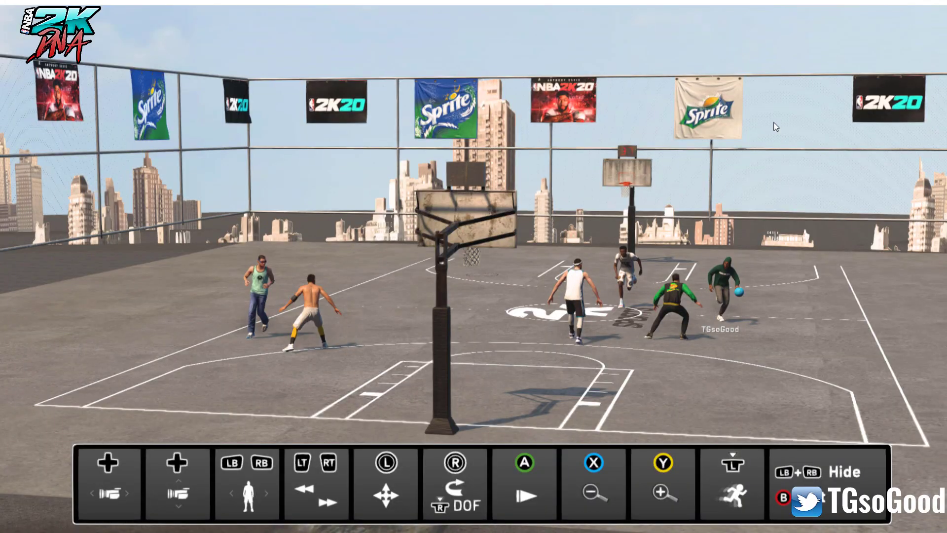
Hide the NBA 2K20 photo-mode control legend and minimize the game to the desktop
key(h)
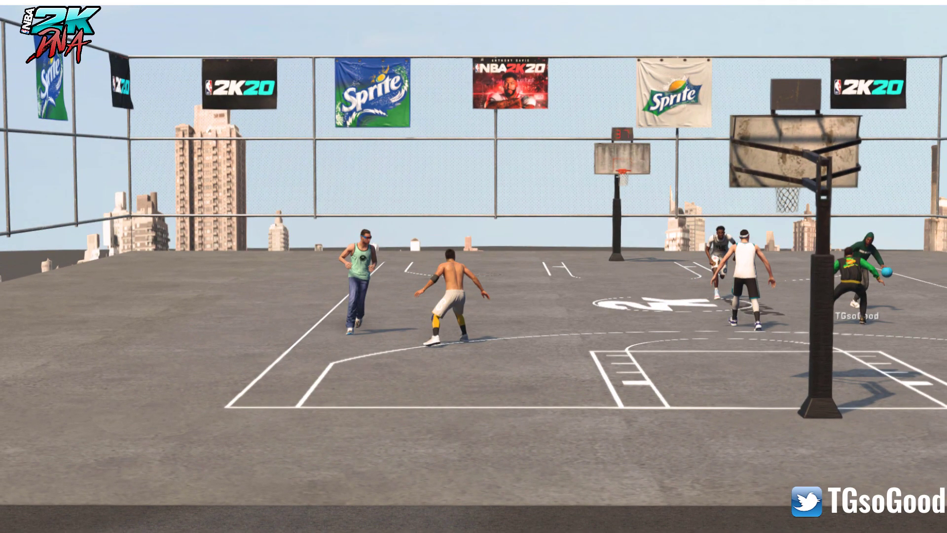
click(913, 5)
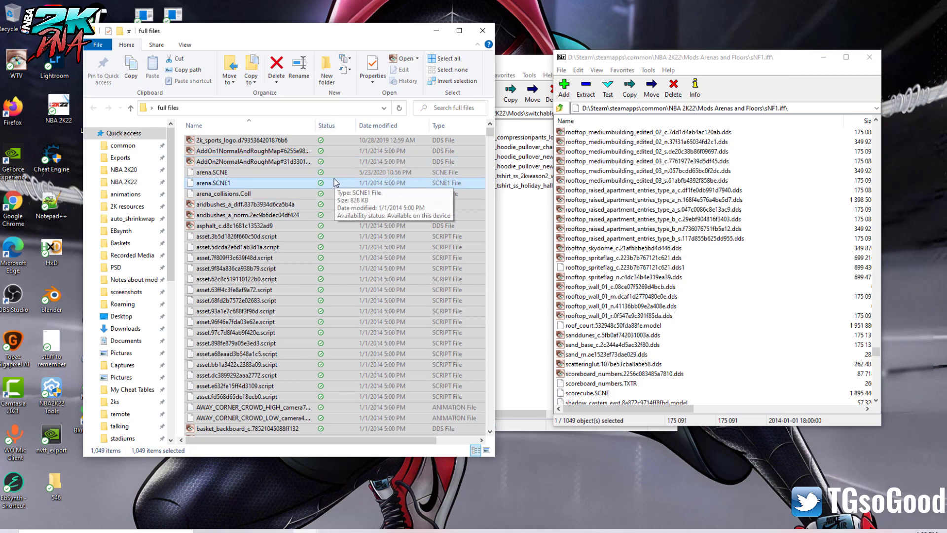
Select all 1,049 files in the full files folder and permanently delete them
right_click(297, 275)
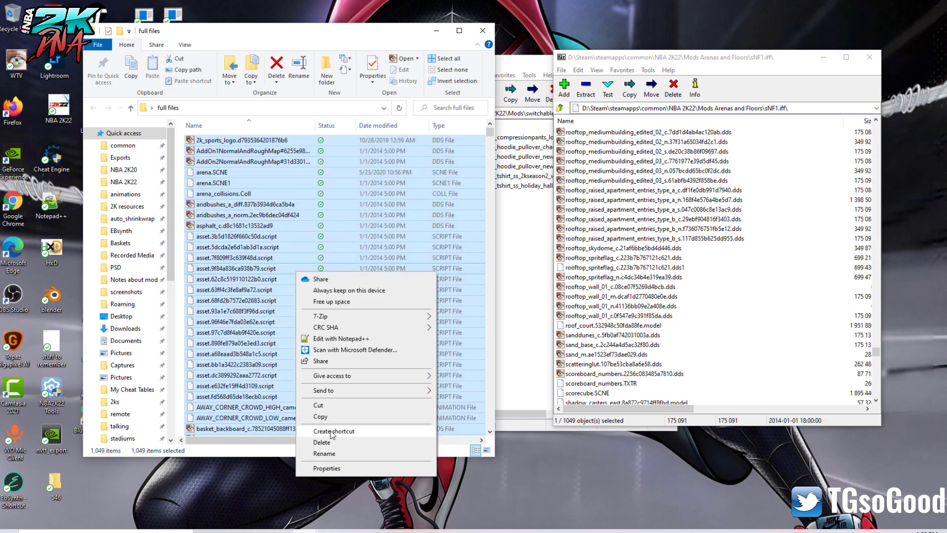
click(318, 170)
click(318, 161)
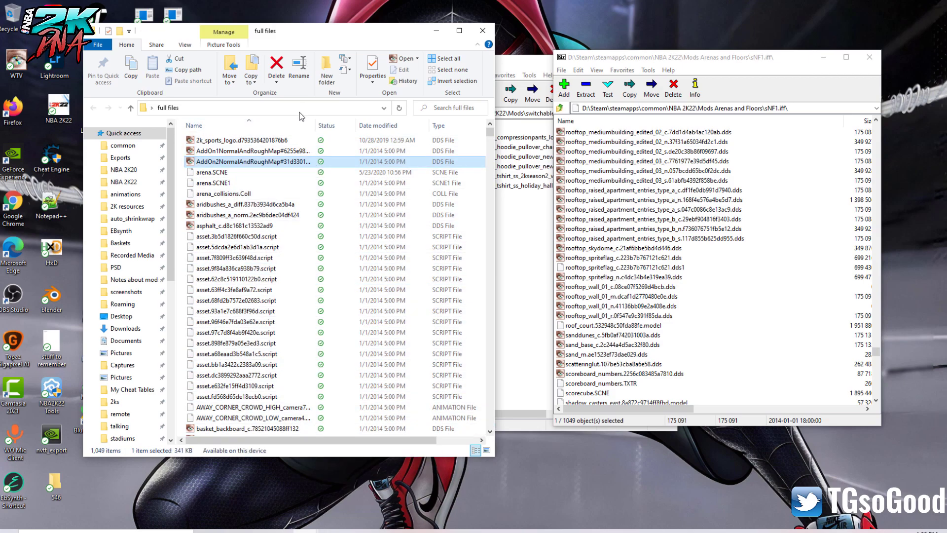
click(261, 193)
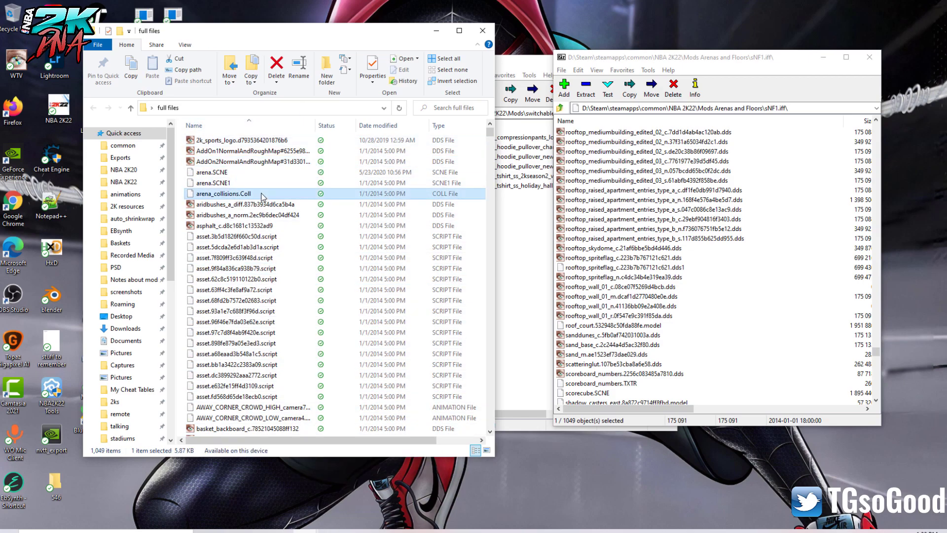
key(ctrl+a)
key(shift+Delete)
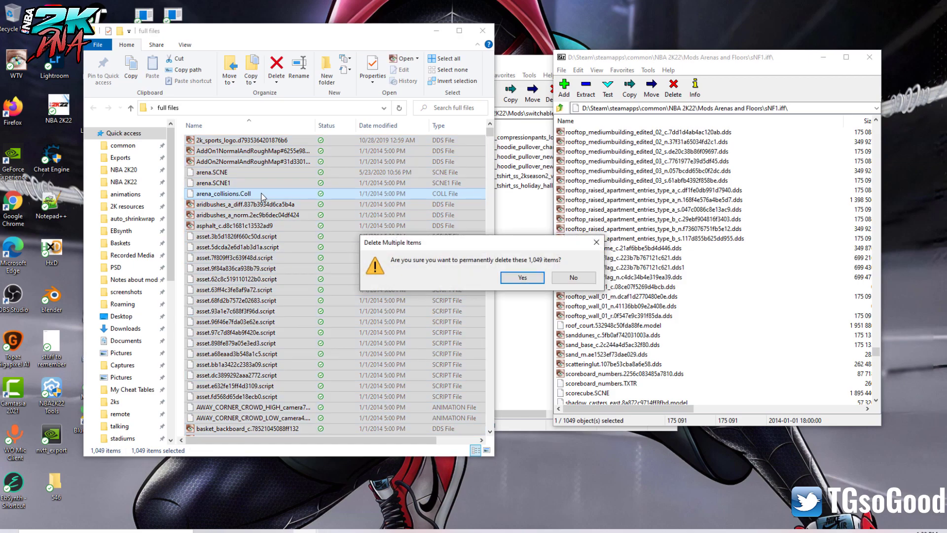
key(Escape)
key(Delete)
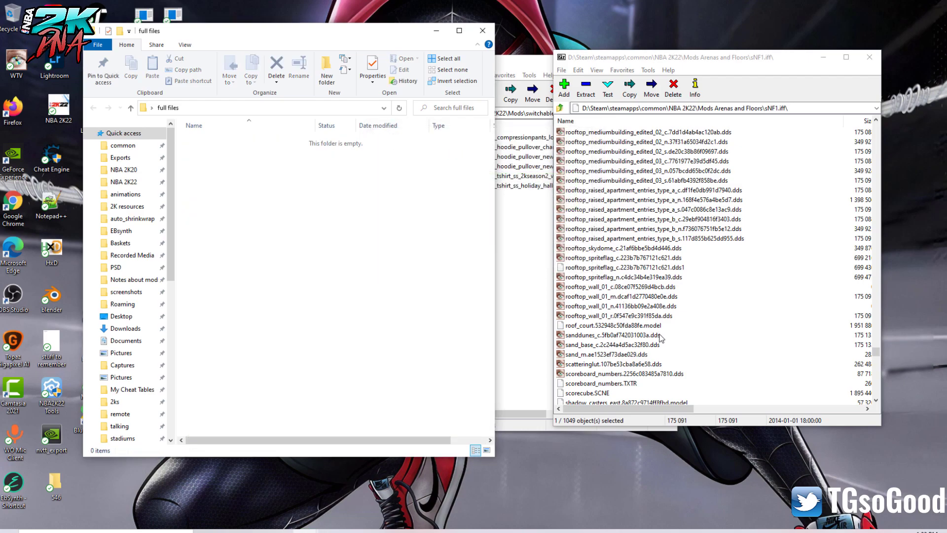
Rearrange the 7-Zip windows and back out of sNF1.iff to the Mods Arenas and Floors listing
click(724, 210)
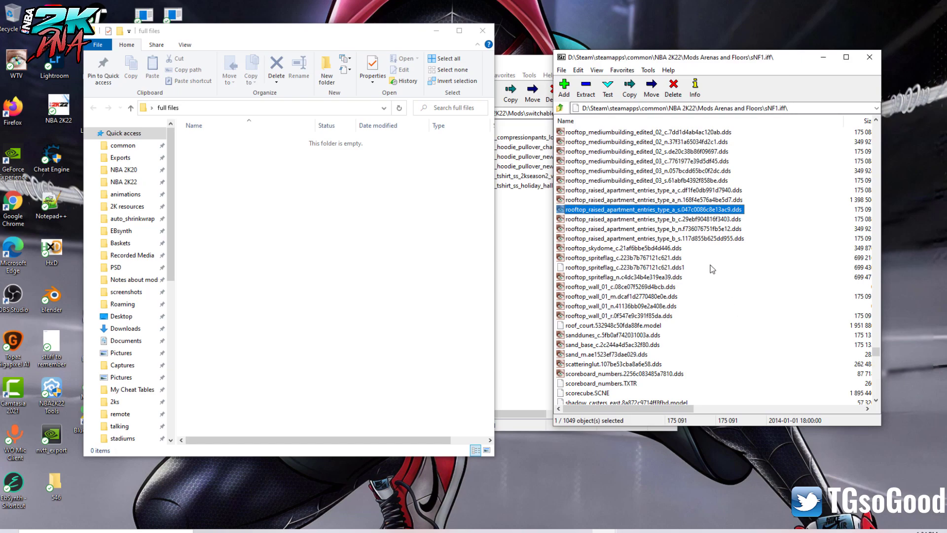
drag(784, 64, 799, 113)
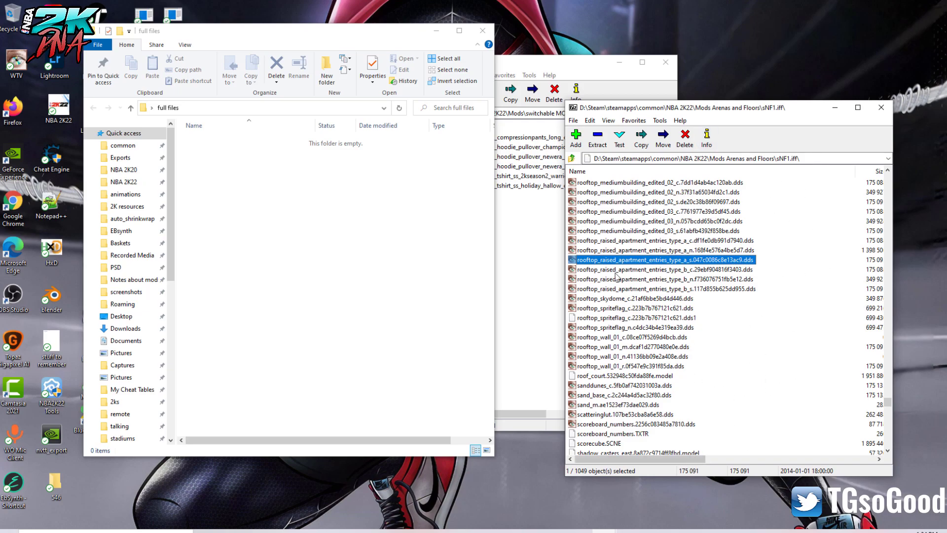
click(693, 241)
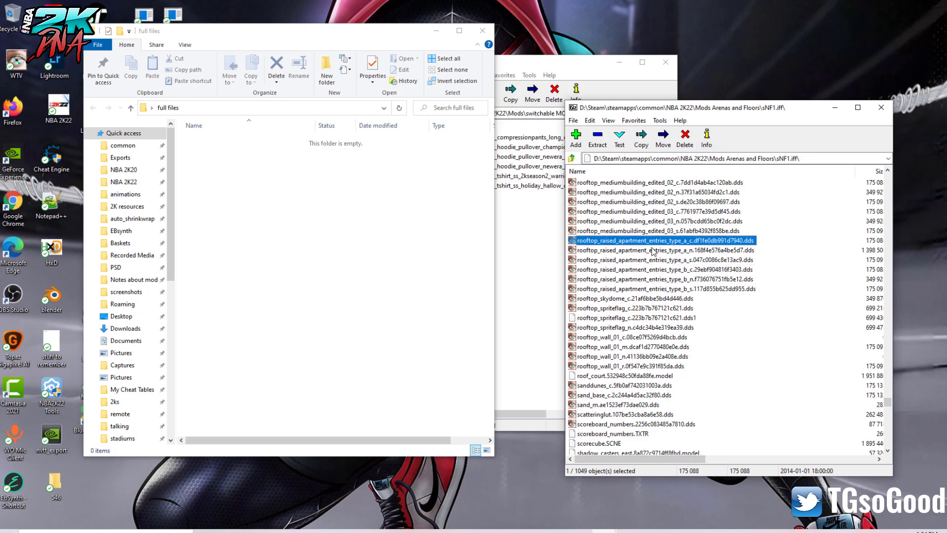
click(619, 62)
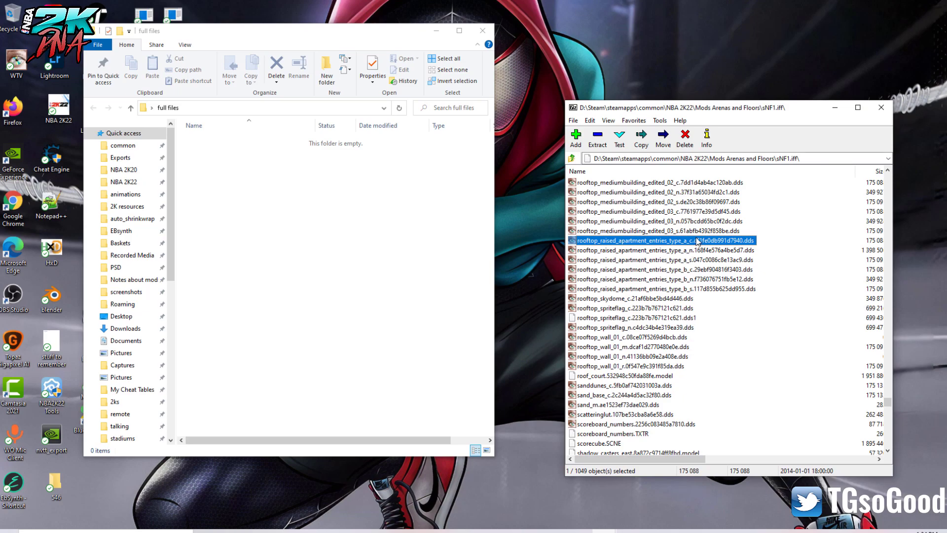
click(667, 270)
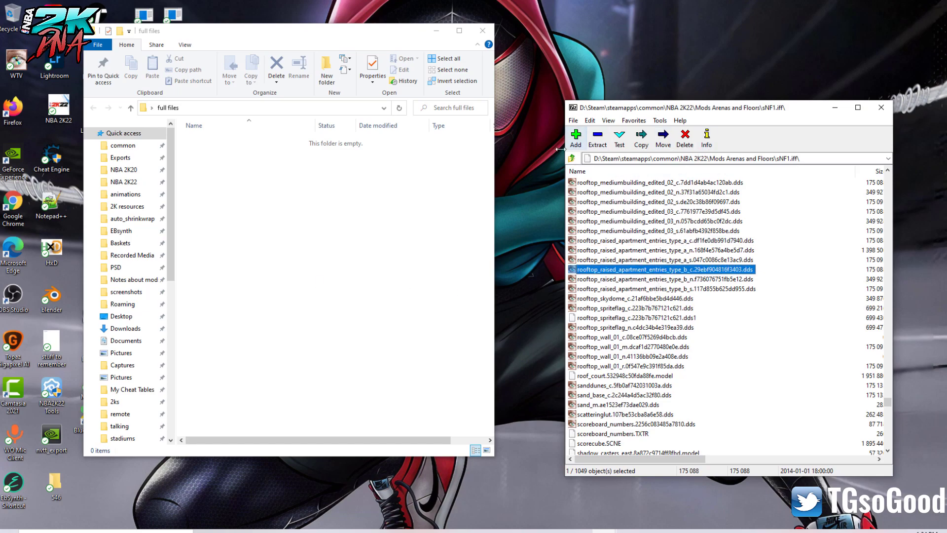
click(572, 158)
scroll(624, 437, down, 3)
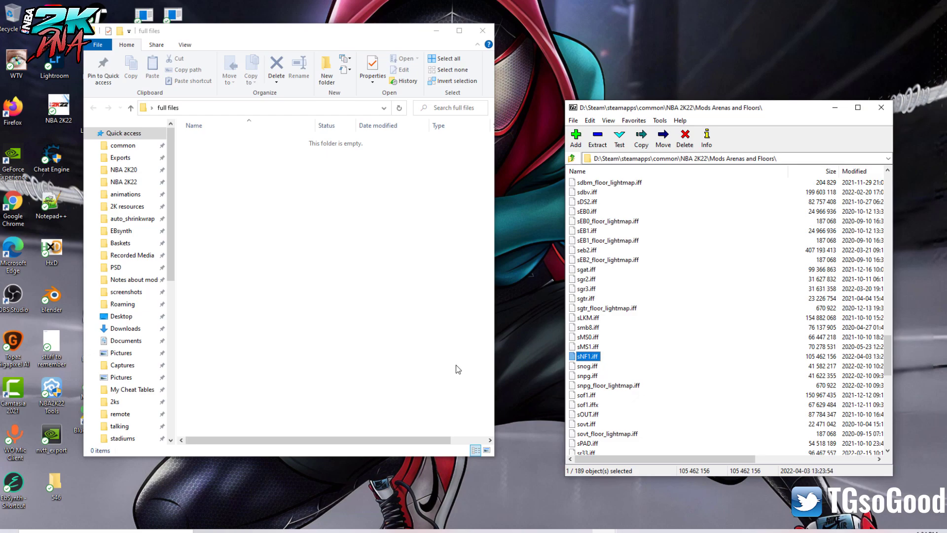
Open sNF1.iff in 7-Zip and drag all 1049 items into the empty full files folder
double_click(588, 356)
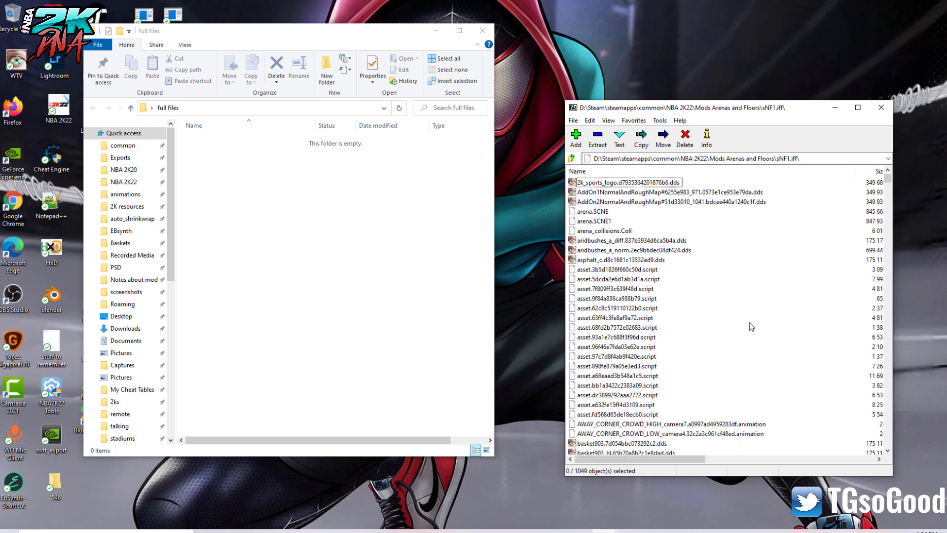
click(643, 241)
key(ctrl+a)
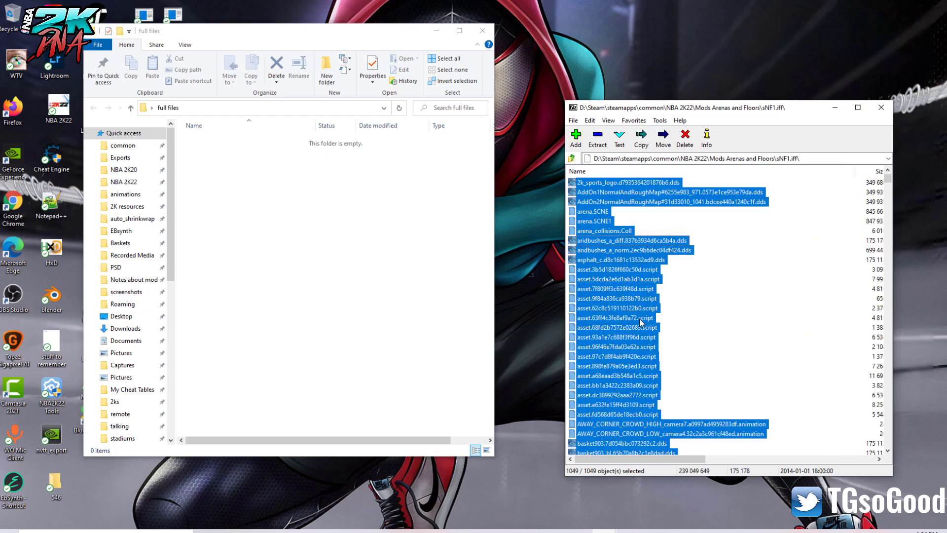
drag(642, 323, 439, 323)
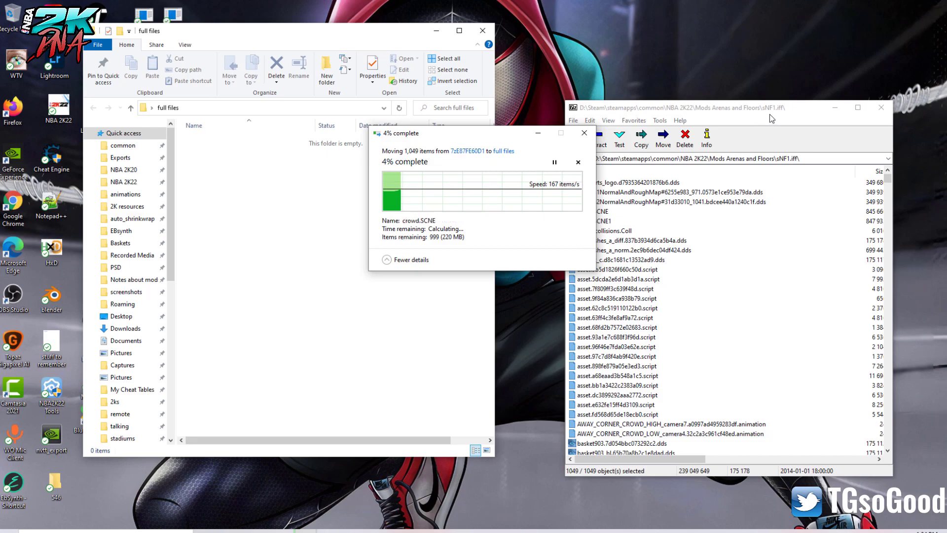
click(836, 108)
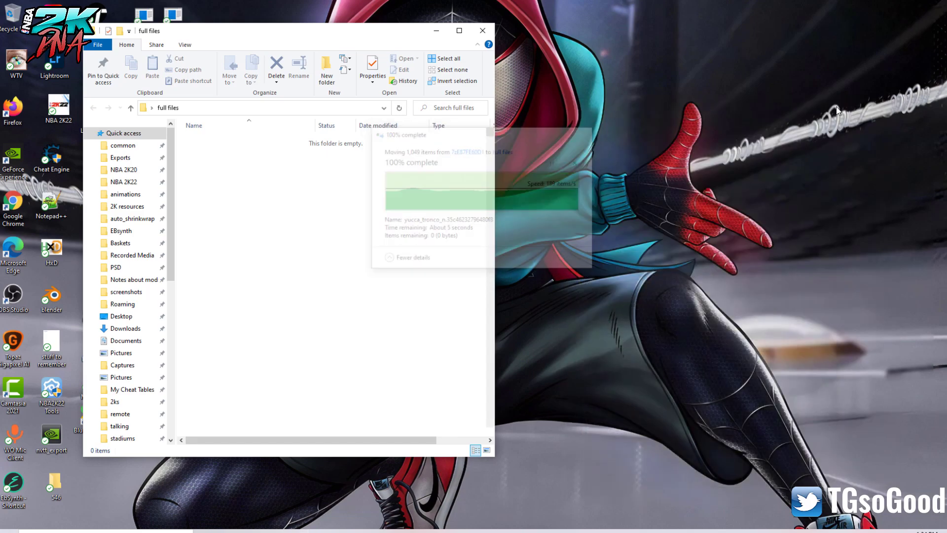
click(288, 215)
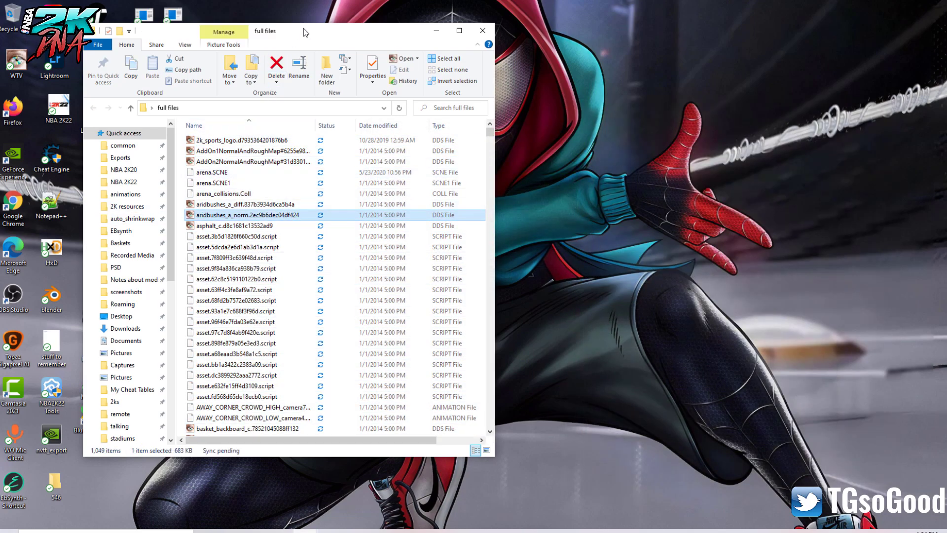
Close the garbled extractor console and launch NBA2K_scne_extractor_en.exe instead
drag(303, 37, 364, 61)
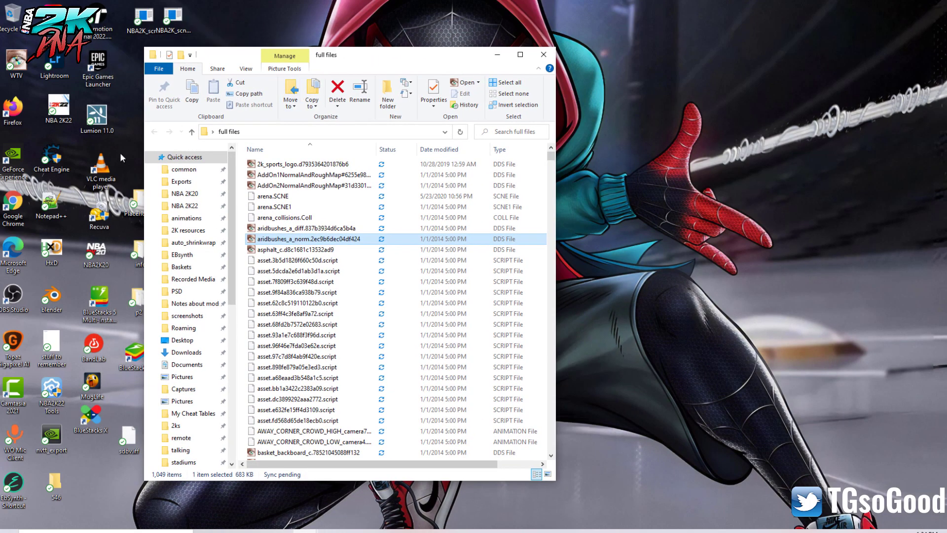
double_click(181, 30)
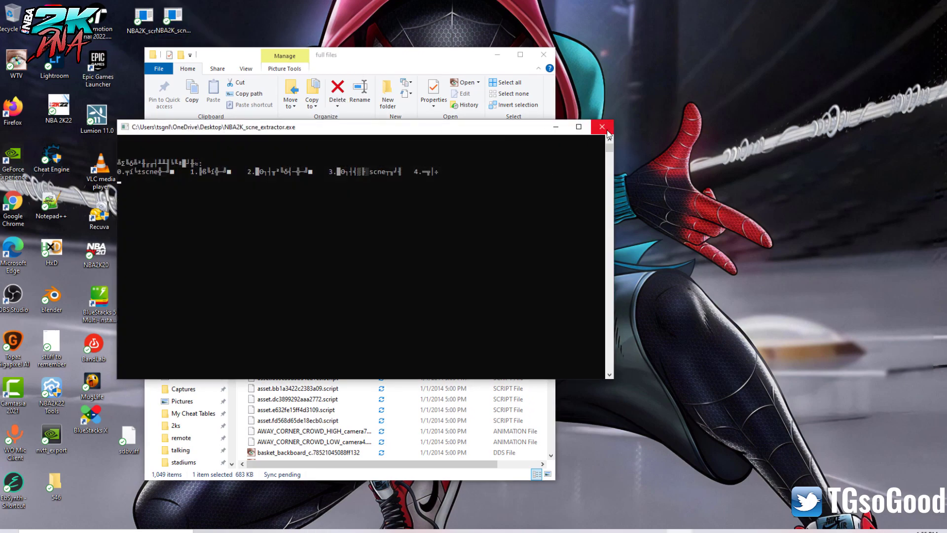
click(602, 127)
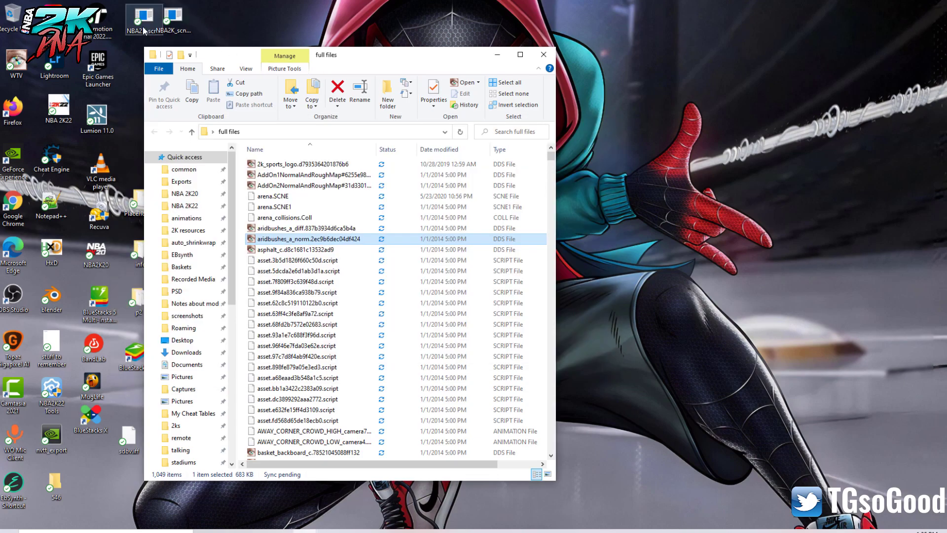
double_click(146, 27)
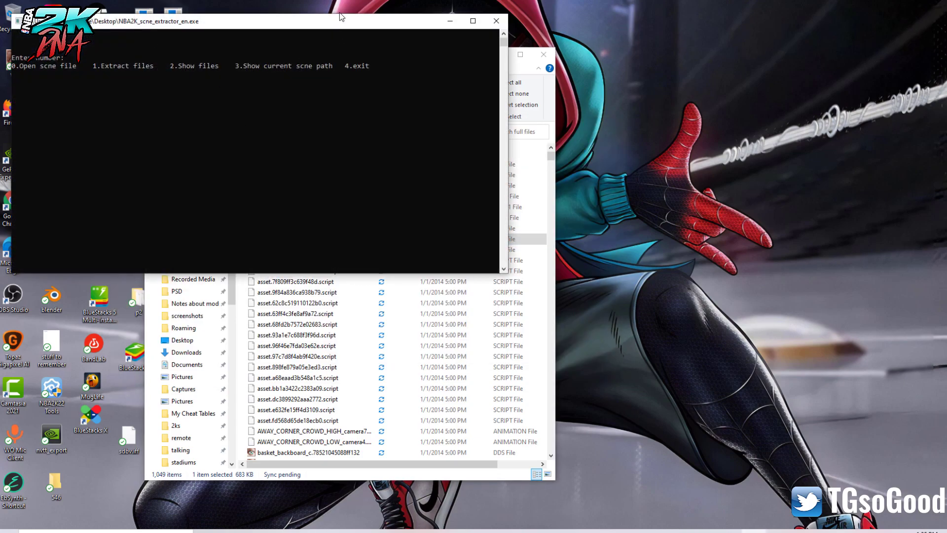
Place the extractor console on the right and File Explorer on the left
drag(339, 24, 755, 78)
drag(307, 54, 174, 50)
drag(234, 60, 239, 55)
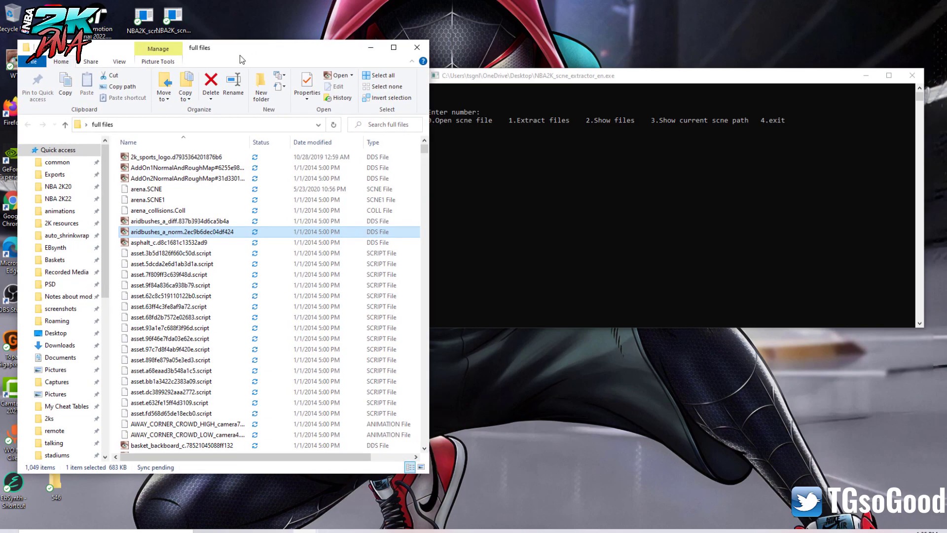
click(540, 166)
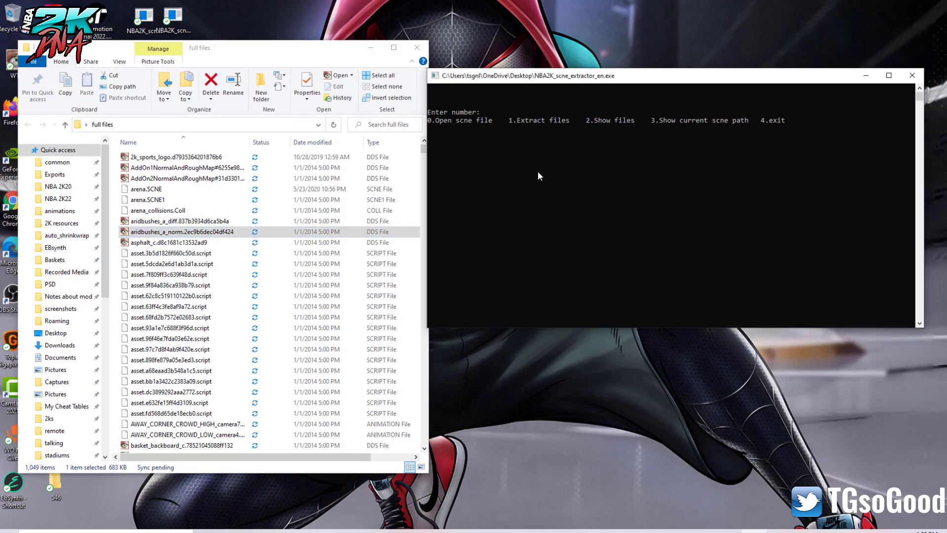
Choose option 0 and point the Open dialog at the copied full files folder path
text(0)
key(Return)
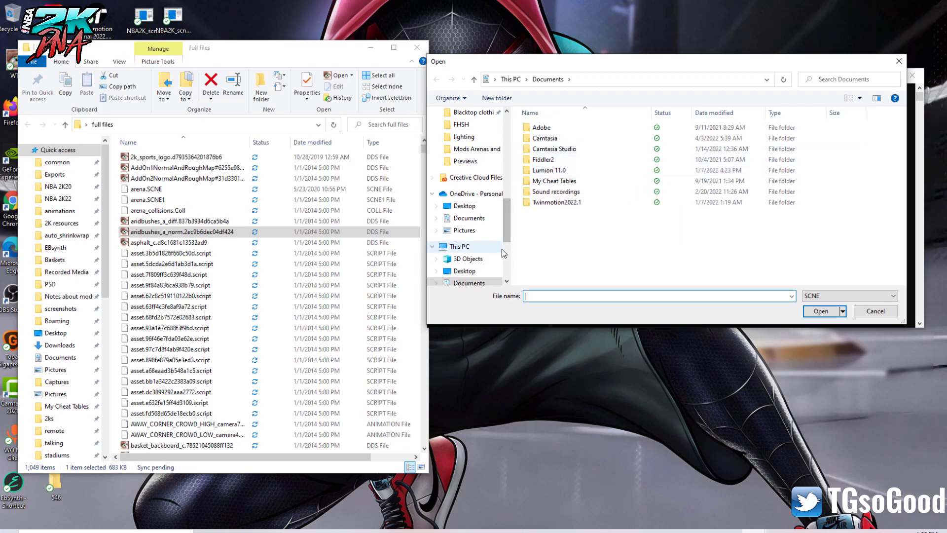
click(227, 125)
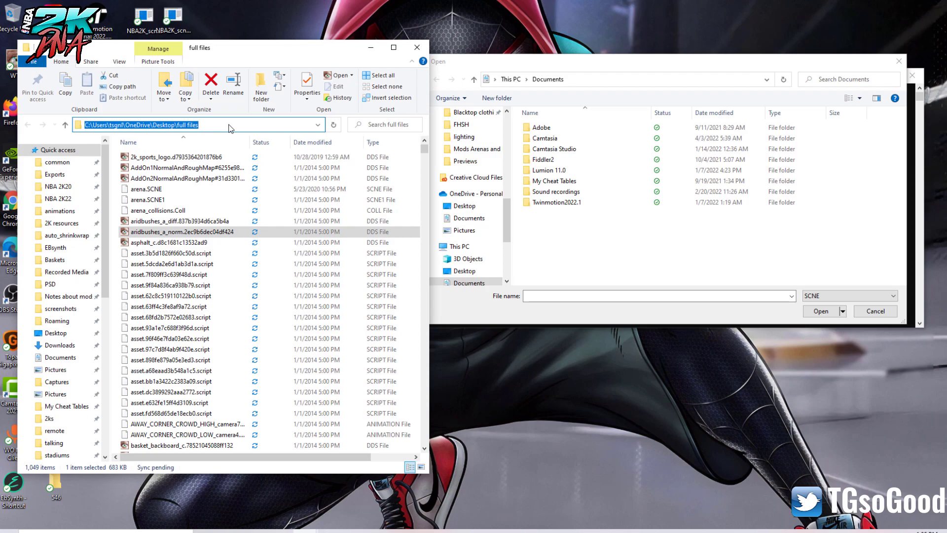
key(ctrl+c)
click(617, 79)
key(ctrl+v)
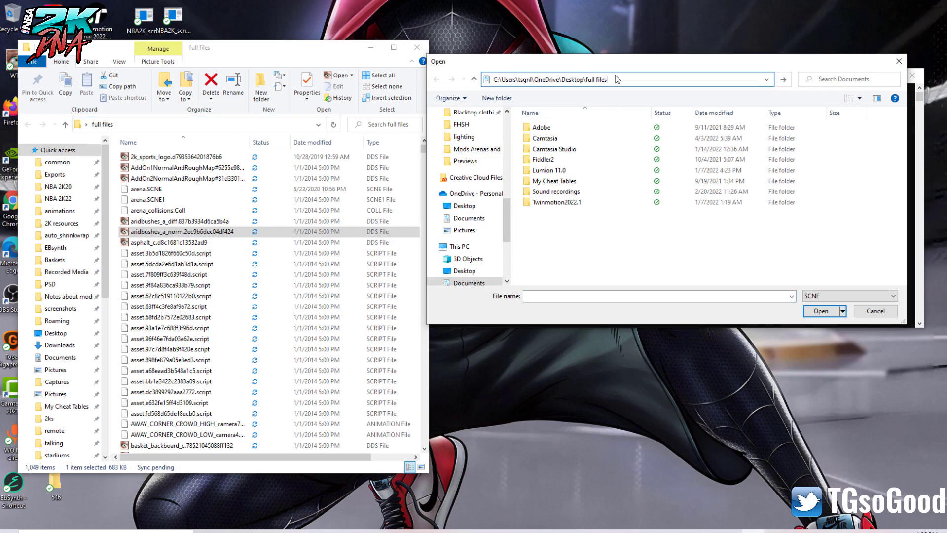
key(Return)
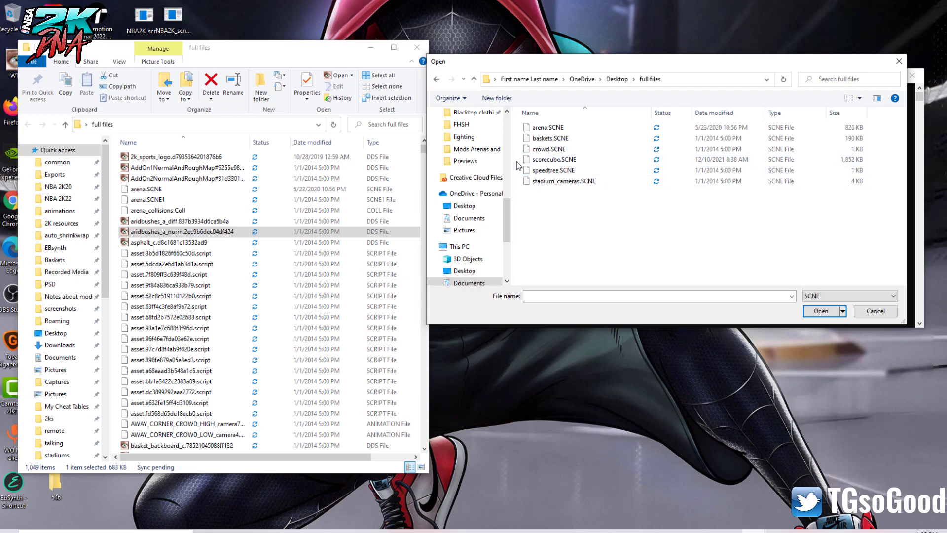
Select arena.SCNE among the SCNE files and open it in the extractor
click(556, 160)
click(560, 130)
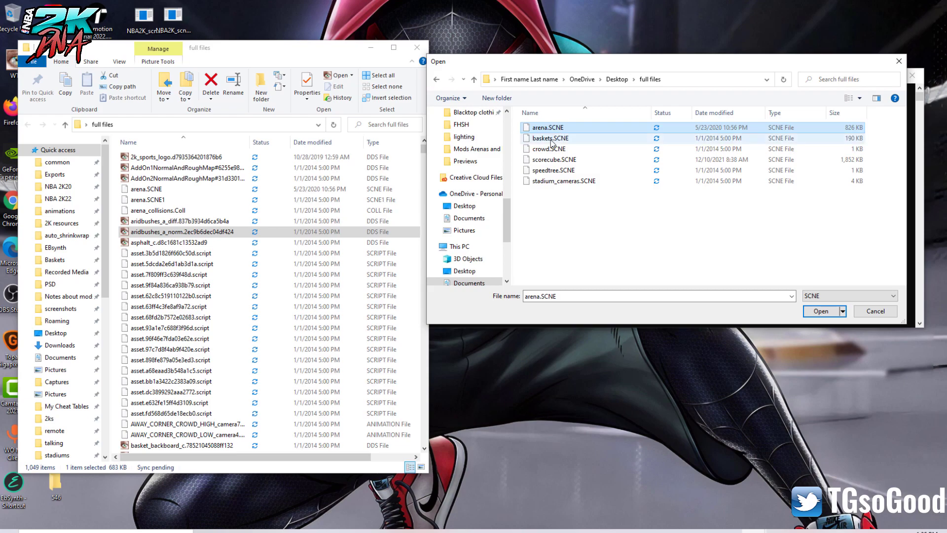
click(557, 138)
click(557, 149)
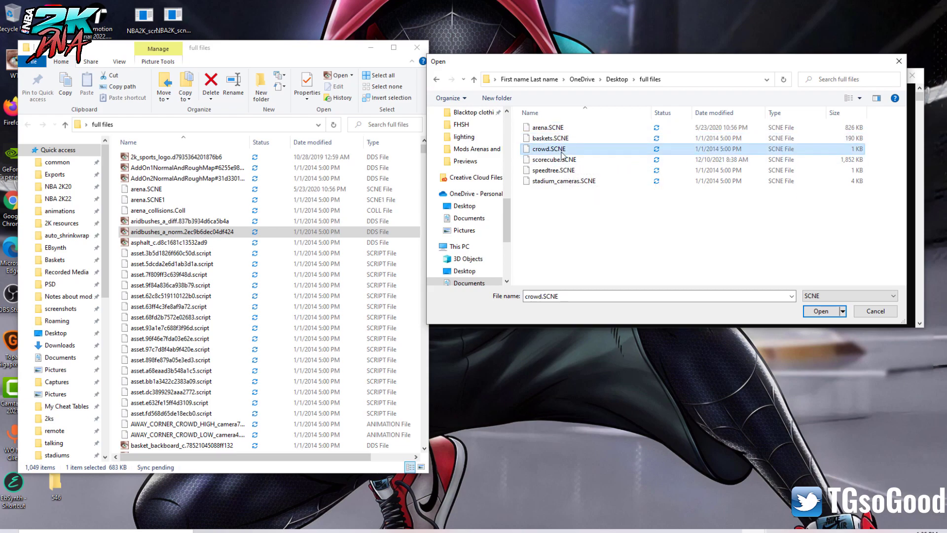
click(565, 161)
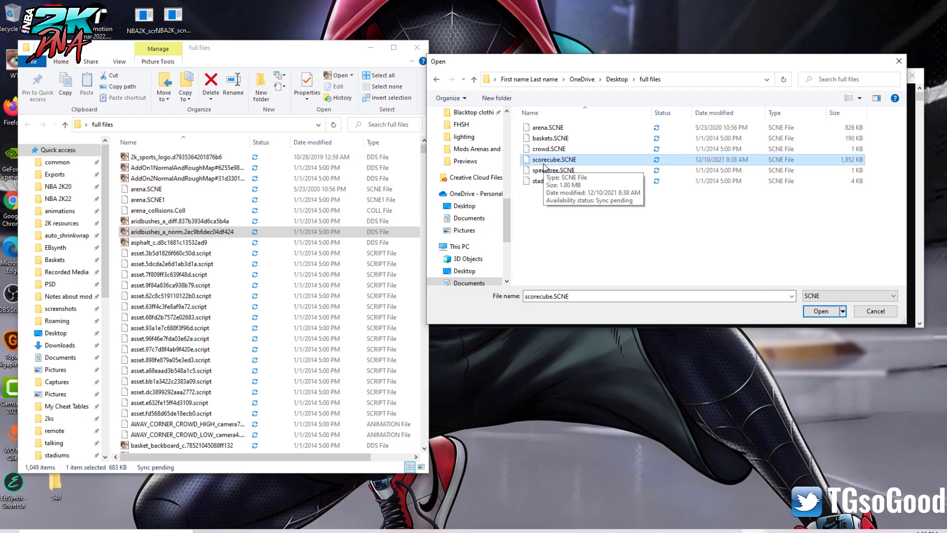
click(554, 137)
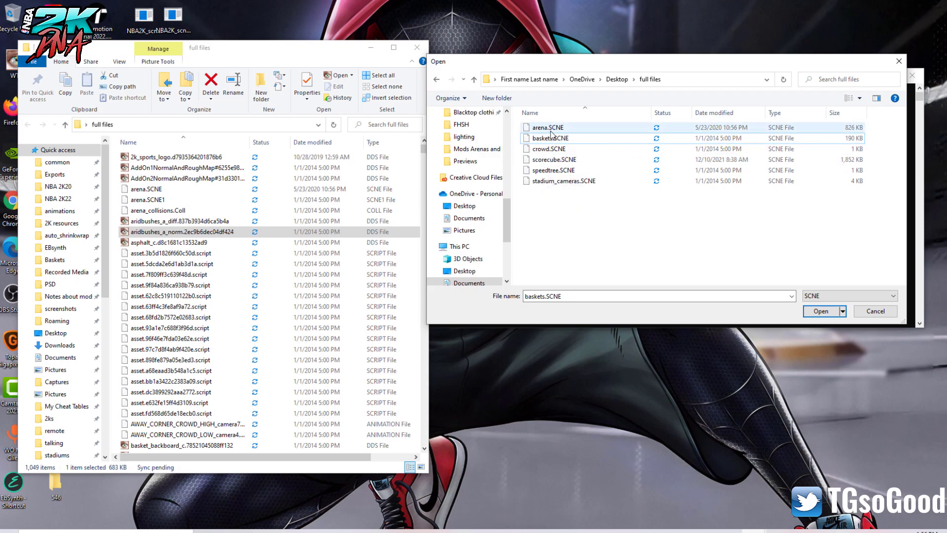
click(553, 129)
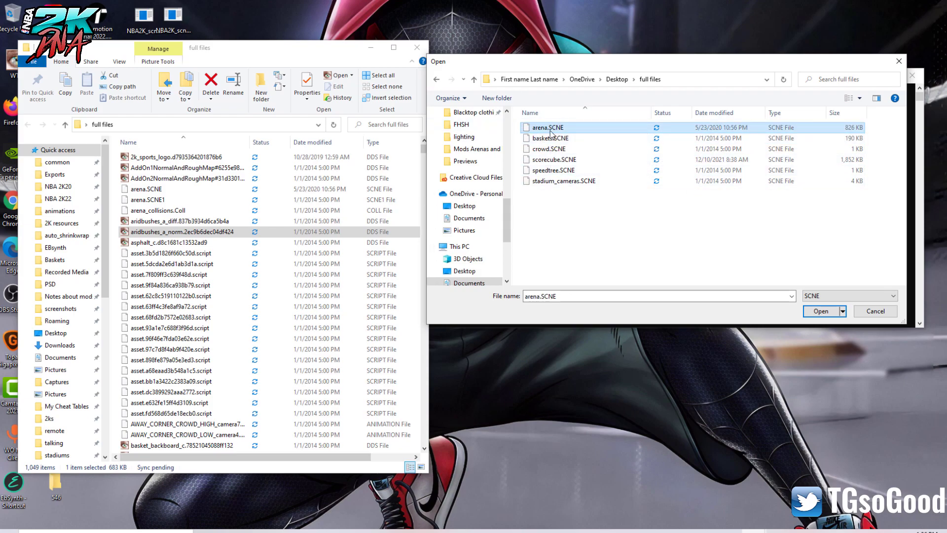
click(820, 312)
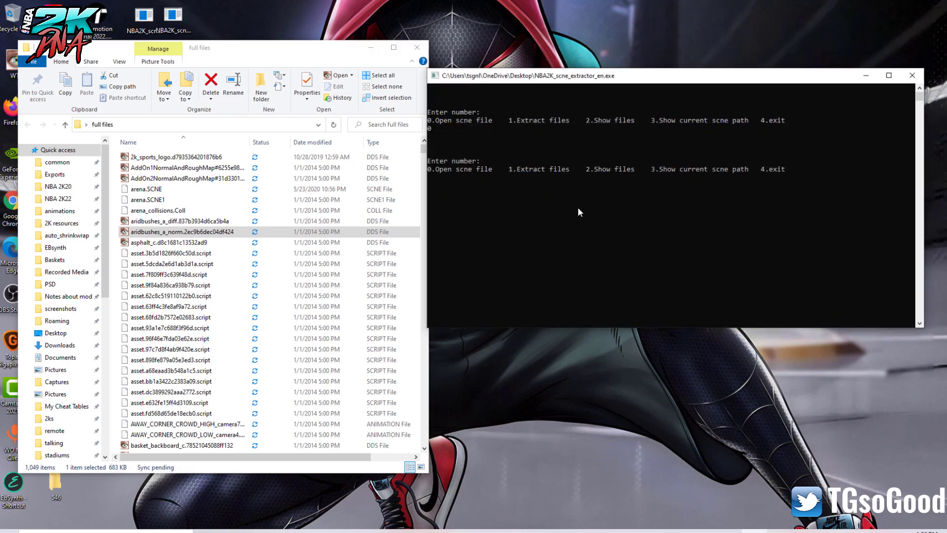
Choose option 1 and extract the files into need files only > arena
text(1)
key(Return)
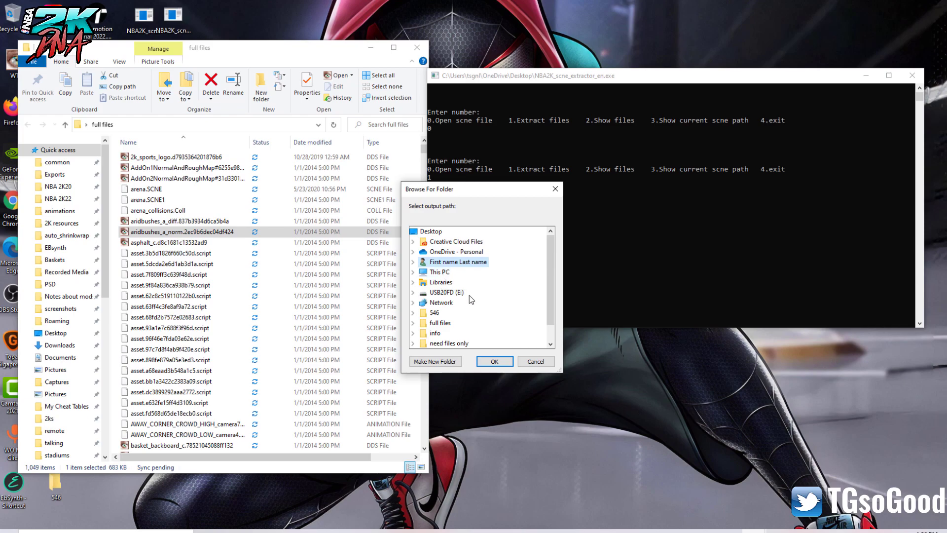
scroll(469, 295, down, 1)
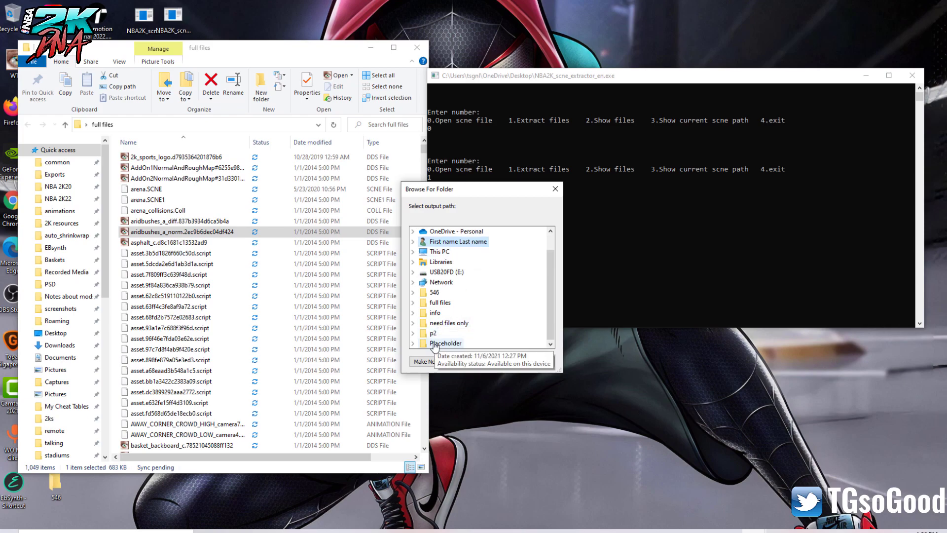
click(447, 324)
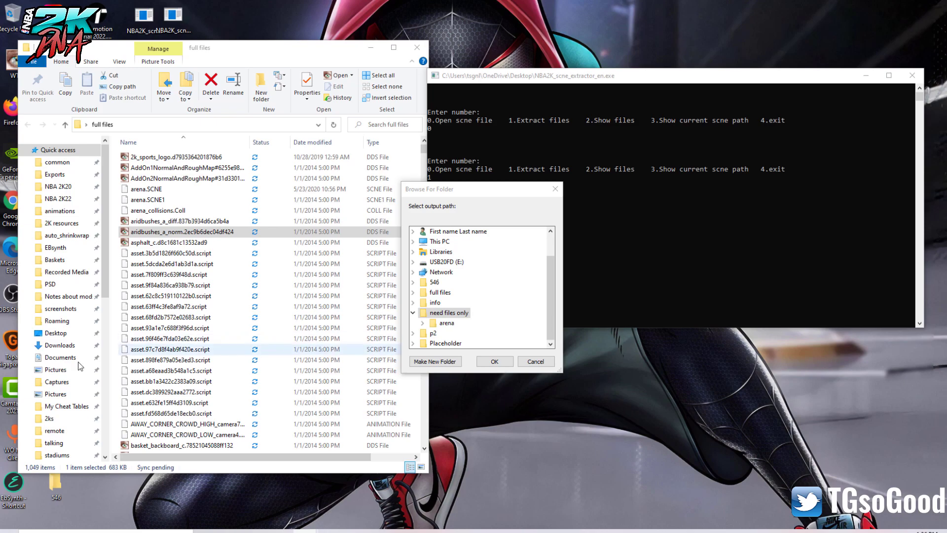
click(450, 326)
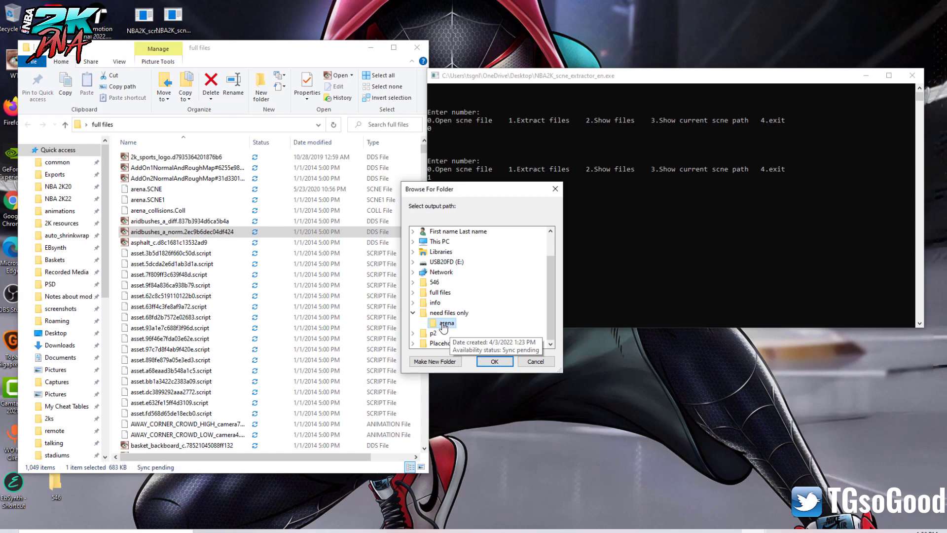
click(495, 361)
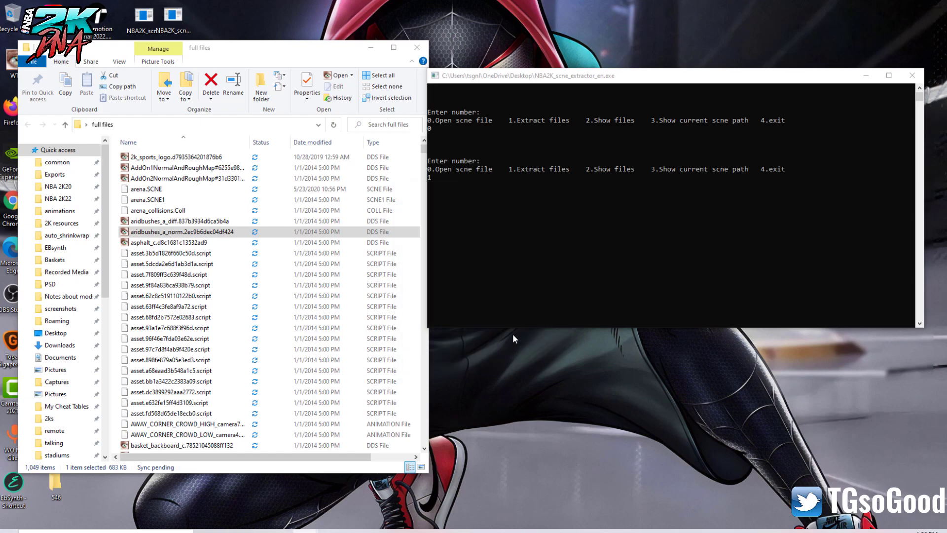
click(446, 193)
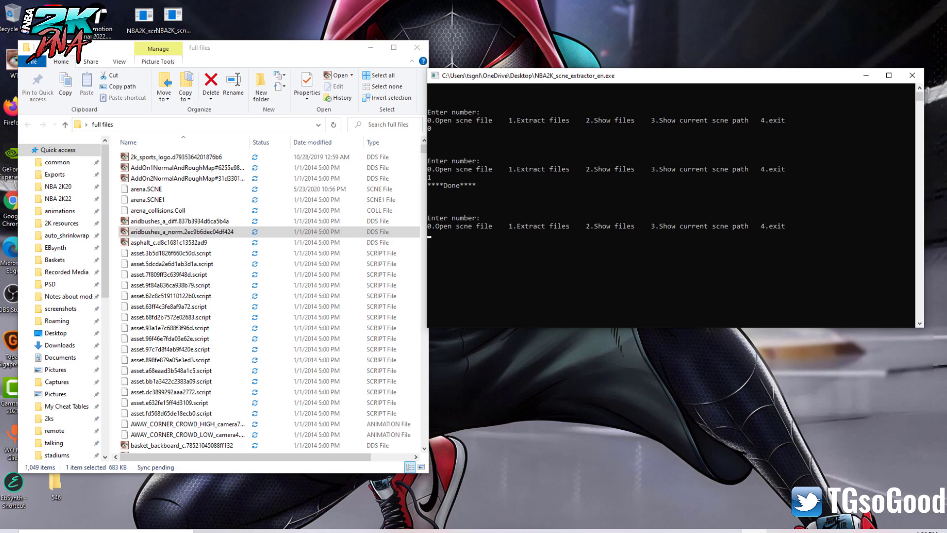
Bring the need files only window into view, open arena and scroll its 340 files
drag(946, 162, 655, 69)
double_click(580, 171)
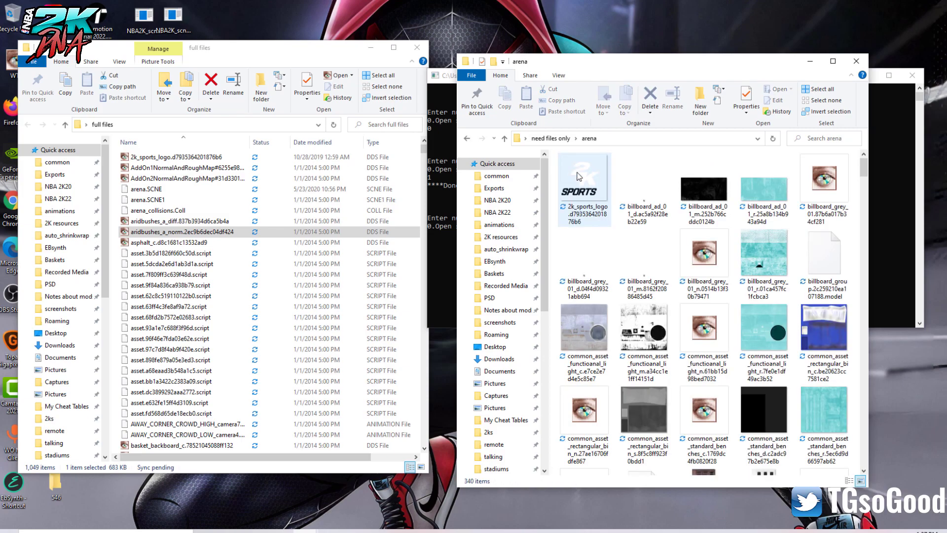
scroll(616, 250, down, 10)
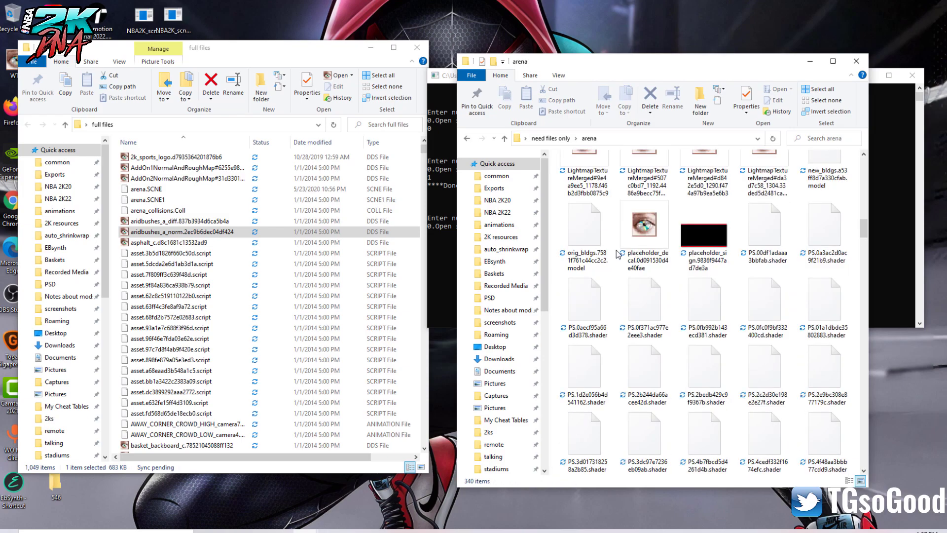
scroll(616, 254, down, 10)
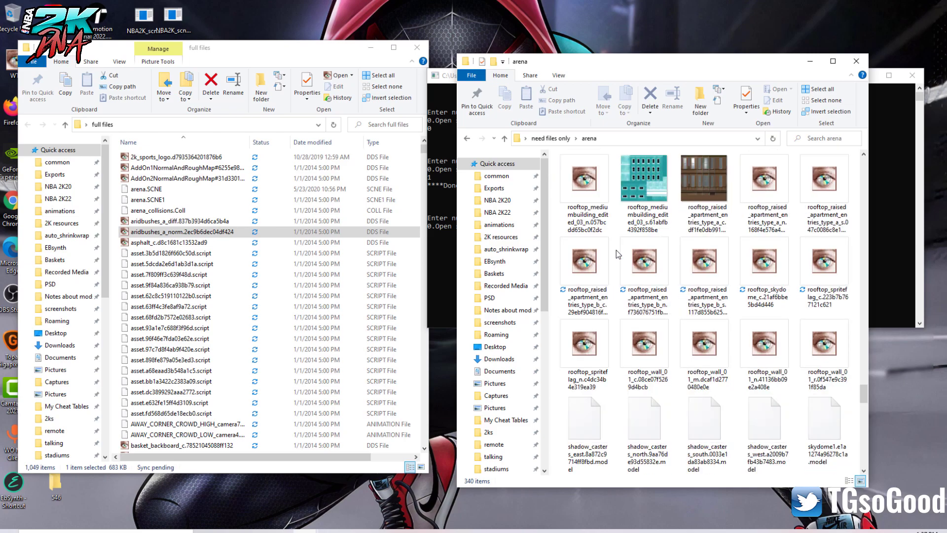
scroll(617, 252, down, 5)
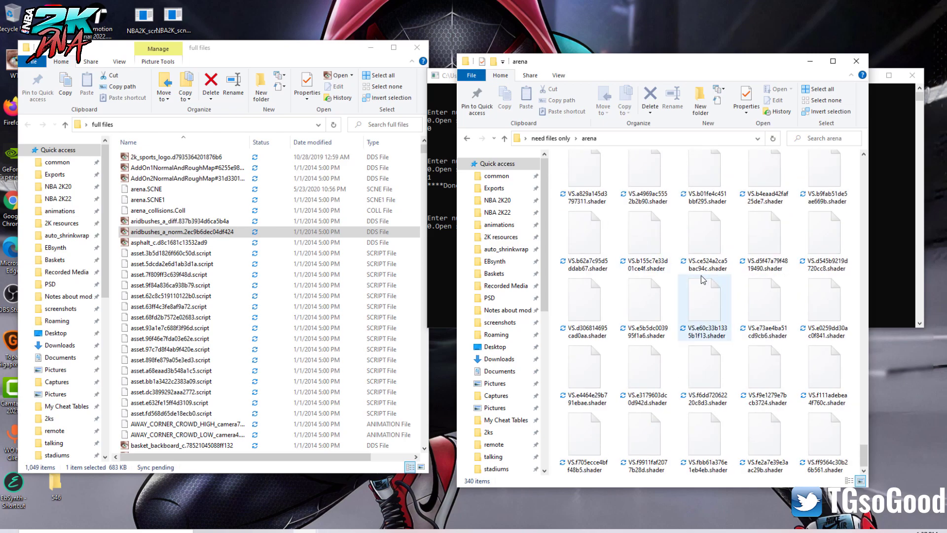
click(187, 194)
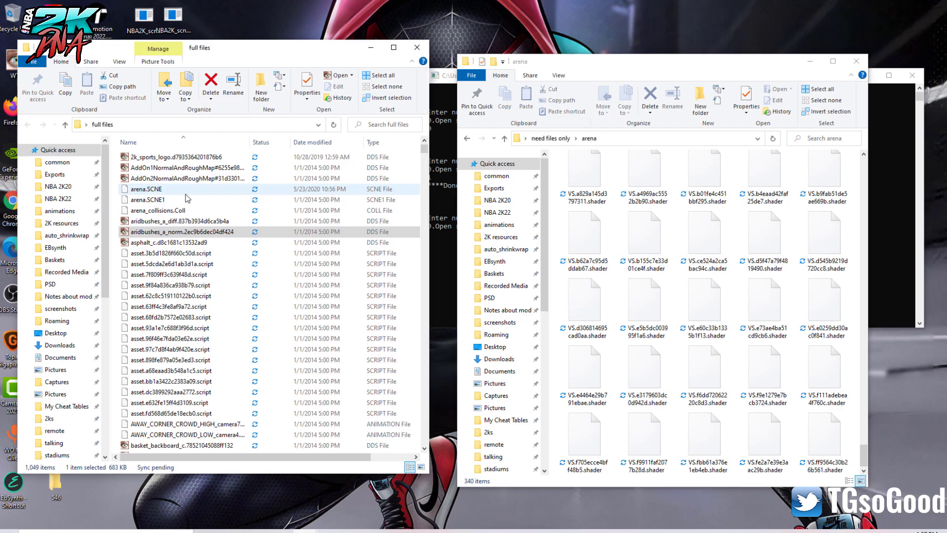
Drag arena.SCNE from full files into the arena folder, bringing it to 341 items
click(186, 194)
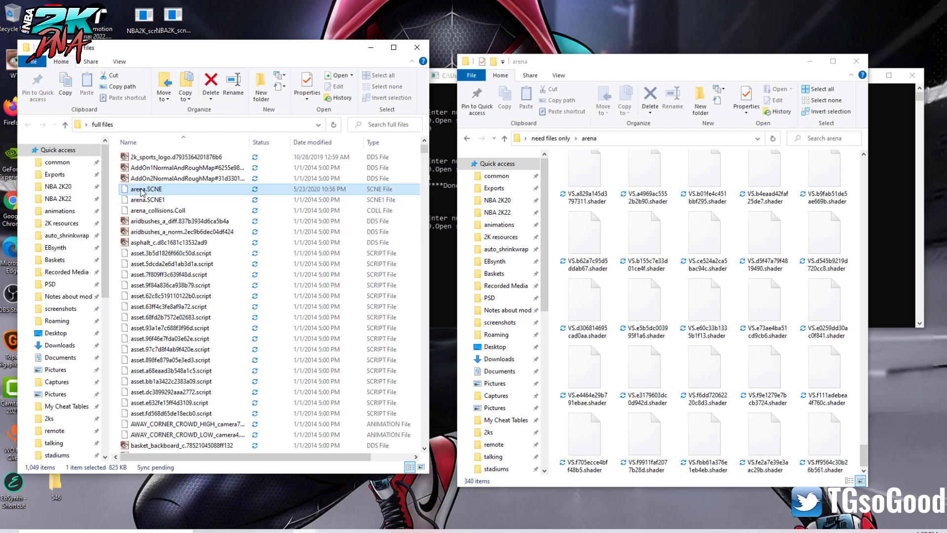
drag(142, 193, 602, 225)
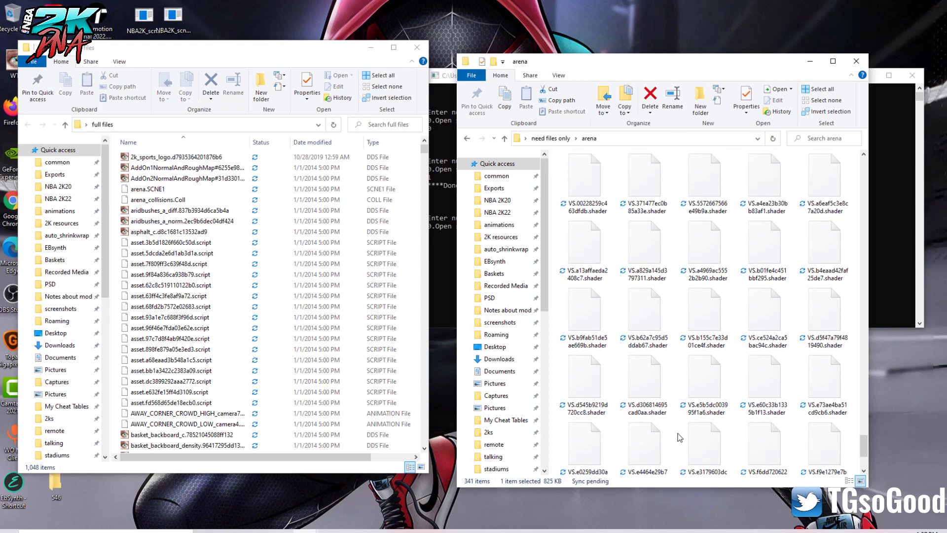
scroll(679, 437, up, 10)
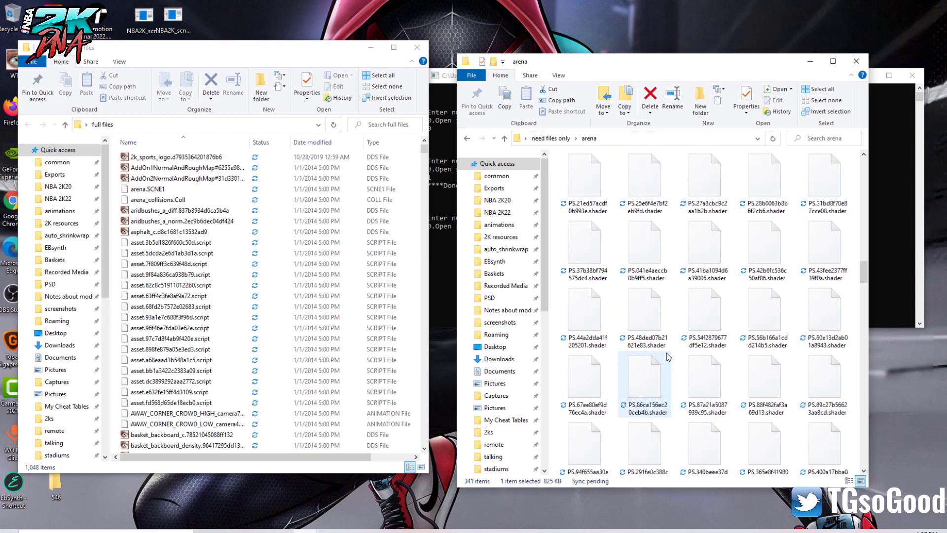
scroll(667, 353, up, 5)
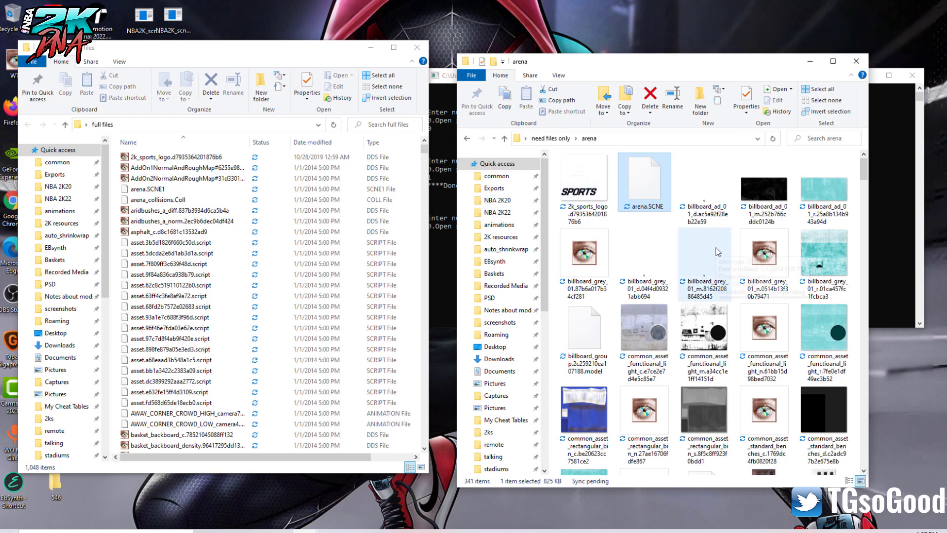
mouse_move(715, 247)
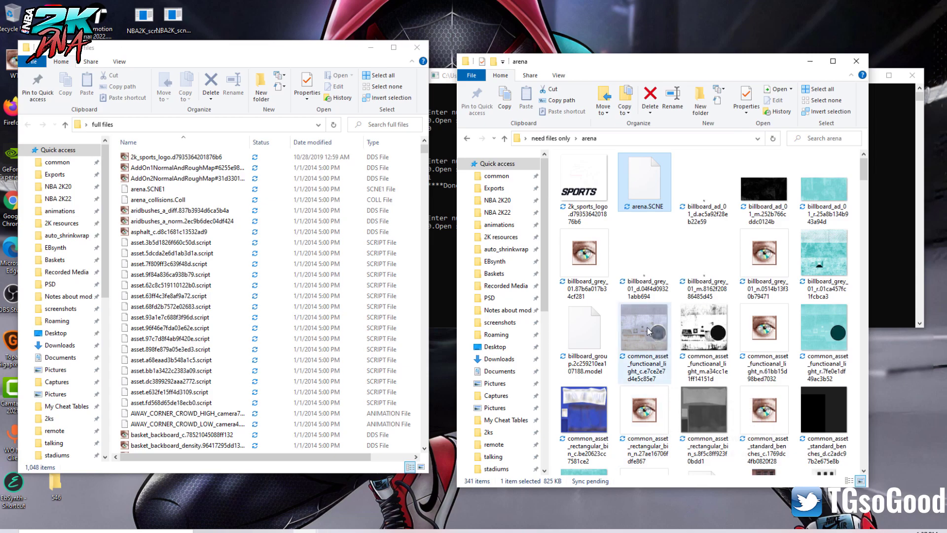
mouse_move(644, 246)
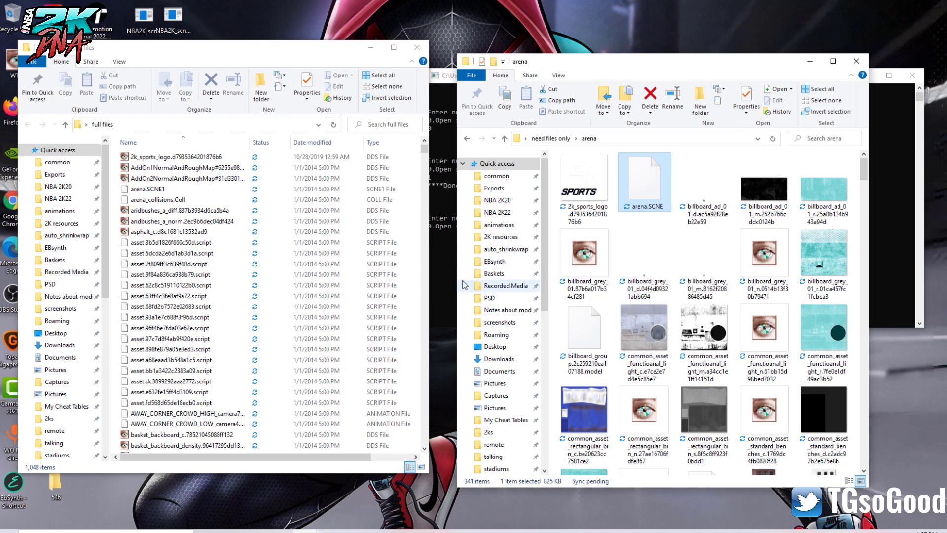
click(451, 298)
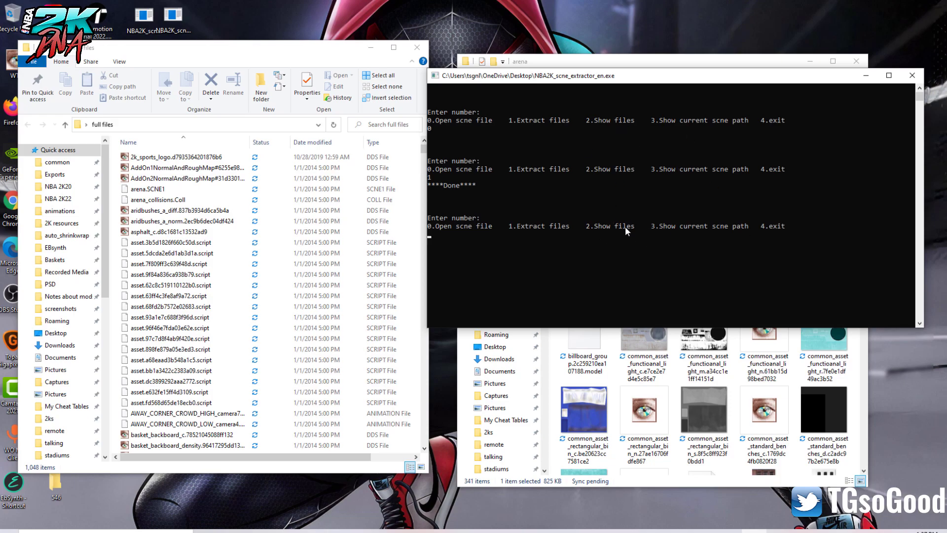
Choose option 2 in the extractor console to list the loaded scne's files
click(596, 233)
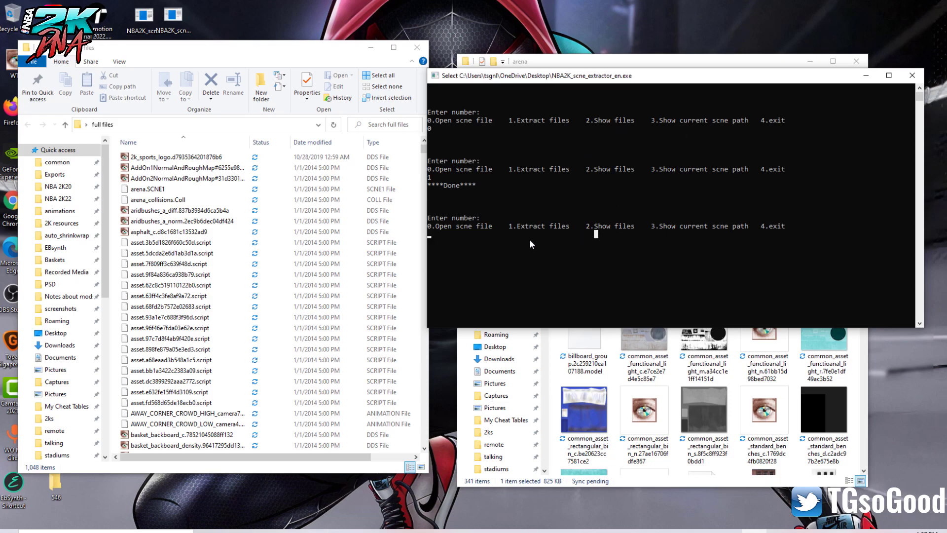
click(431, 238)
key(Escape)
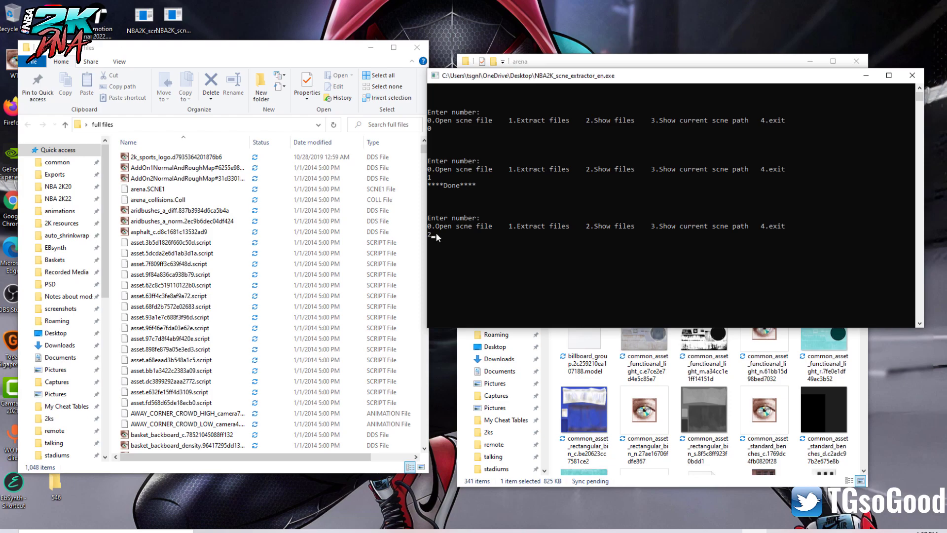
text(2)
key(Return)
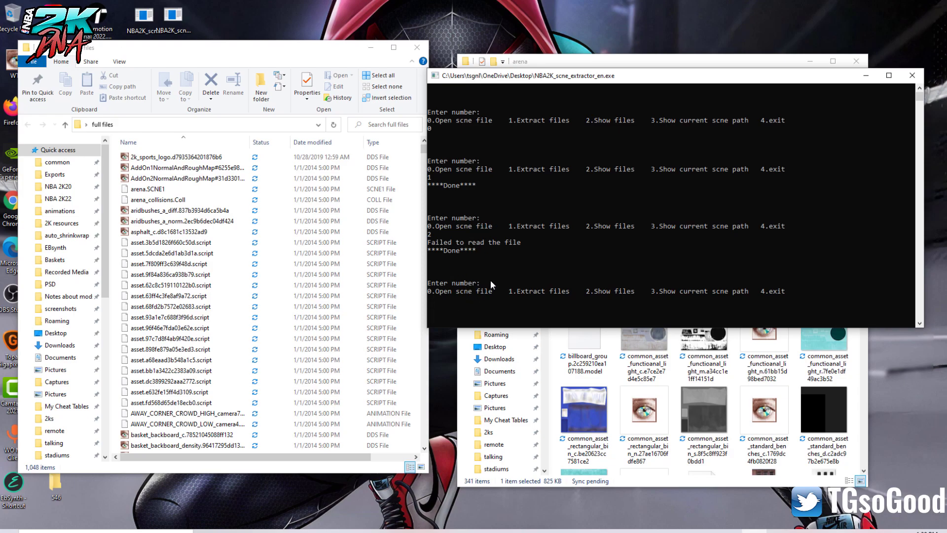
Show the current scne path with option 3, then close the extractor with Ctrl+C
text(3)
key(Return)
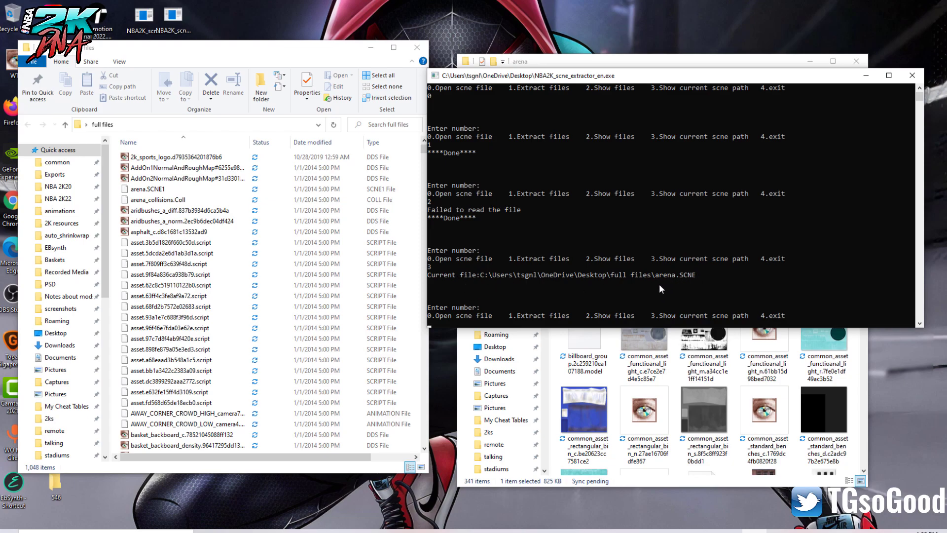
click(658, 317)
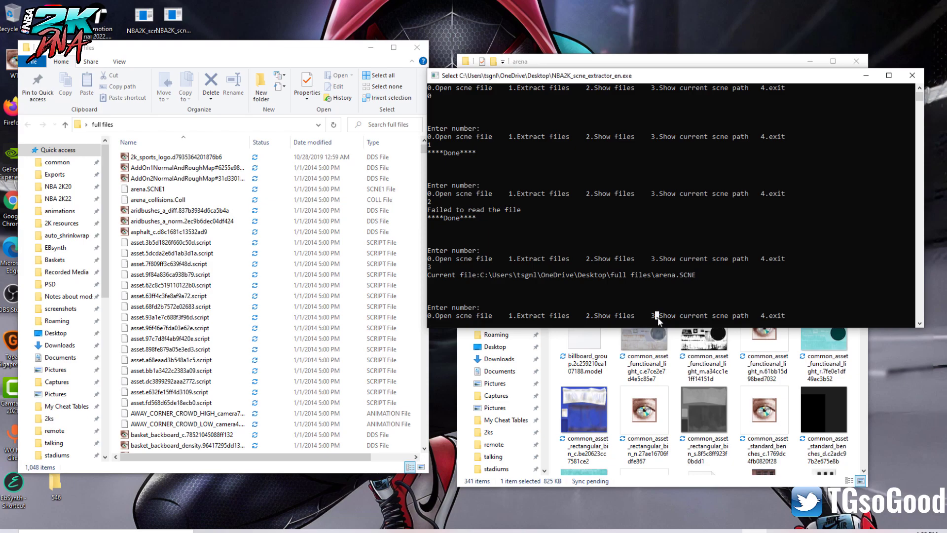
key(ctrl+c)
key(ctrl+c)
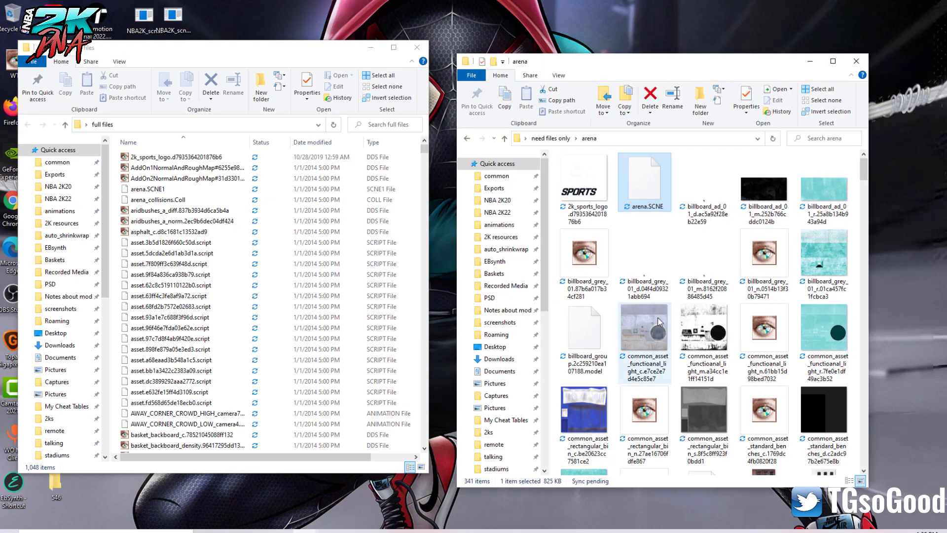